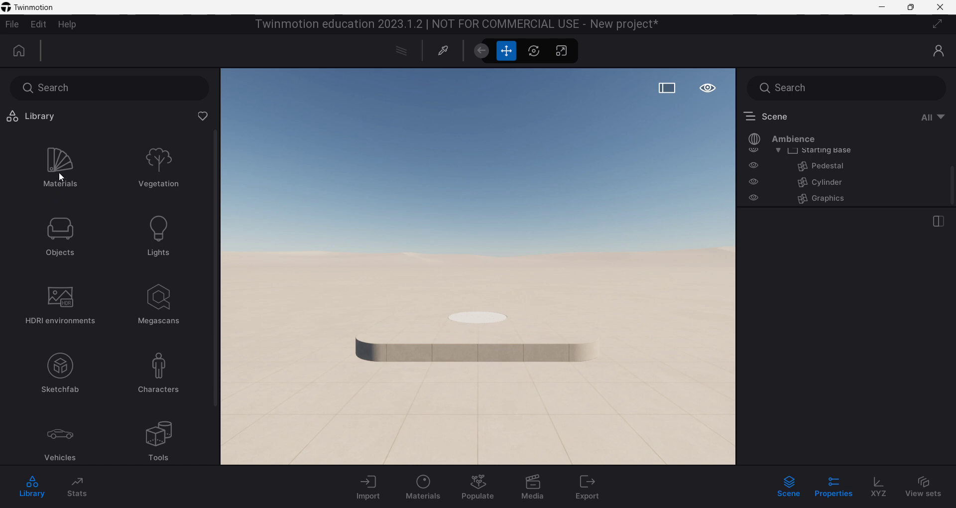
# Step: Place three Idol fountains from the city objects library on the ground beside and in front of the rounded pedestal
pyautogui.scroll(-1, 58, 173)
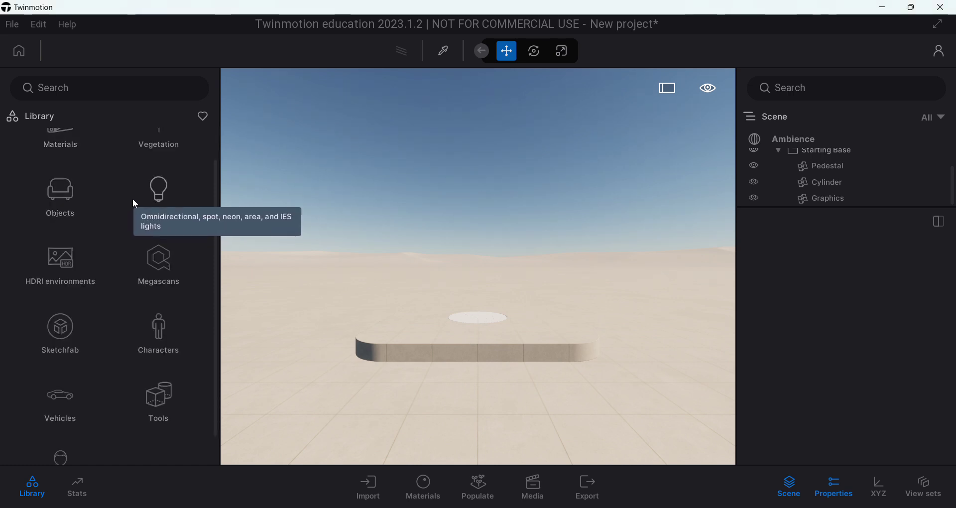
pyautogui.scroll(1, 112, 204)
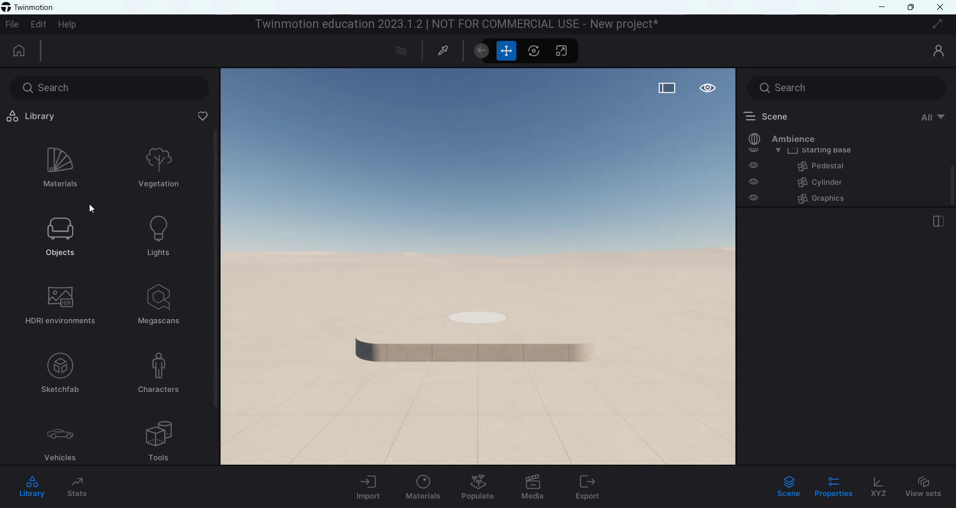
pyautogui.click(72, 234)
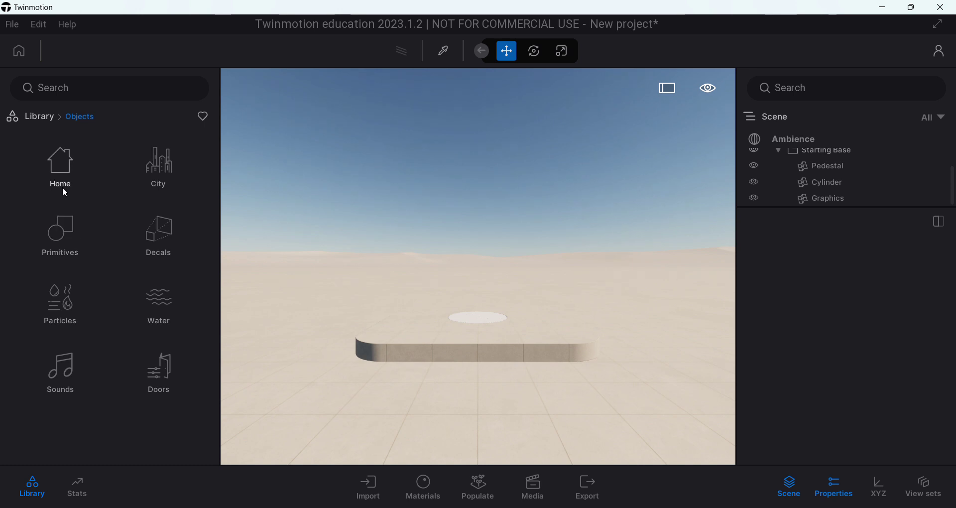
pyautogui.click(158, 161)
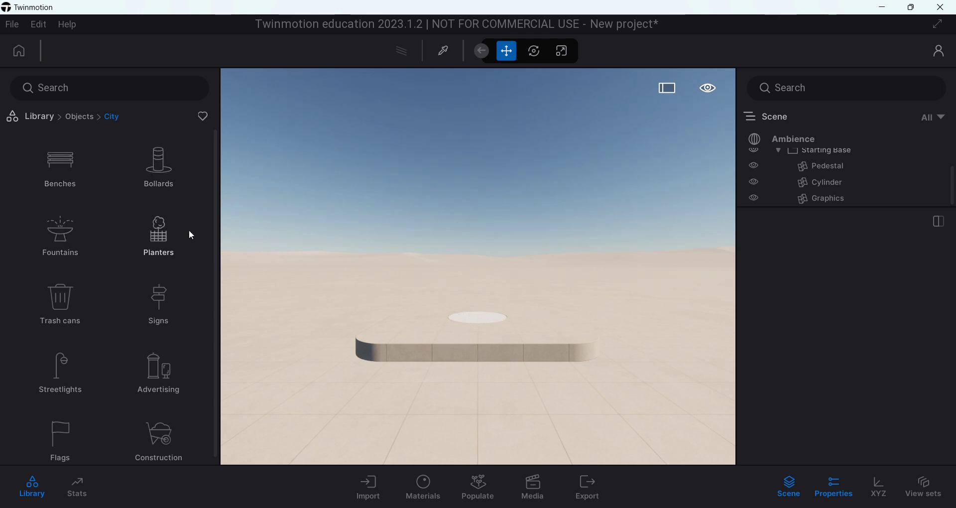
pyautogui.click(63, 237)
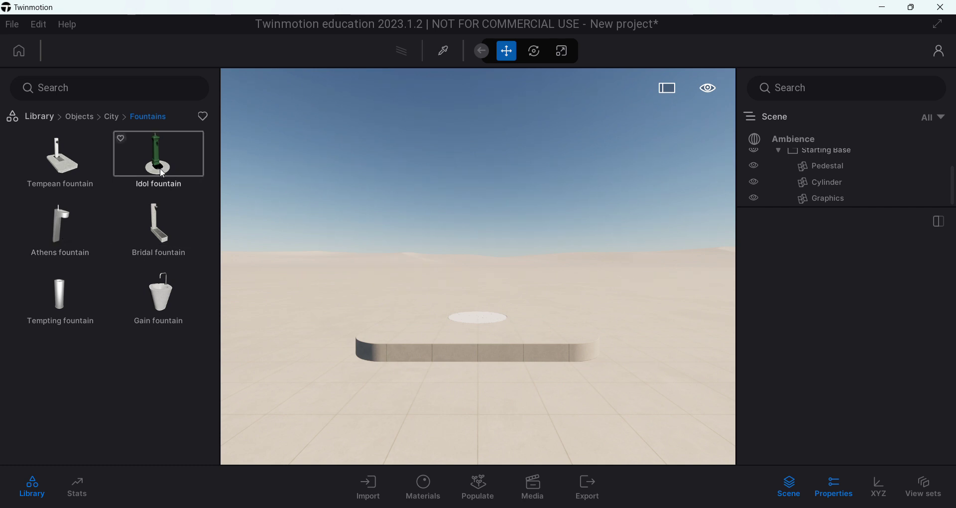
pyautogui.moveTo(163, 175); pyautogui.dragTo(261, 329)
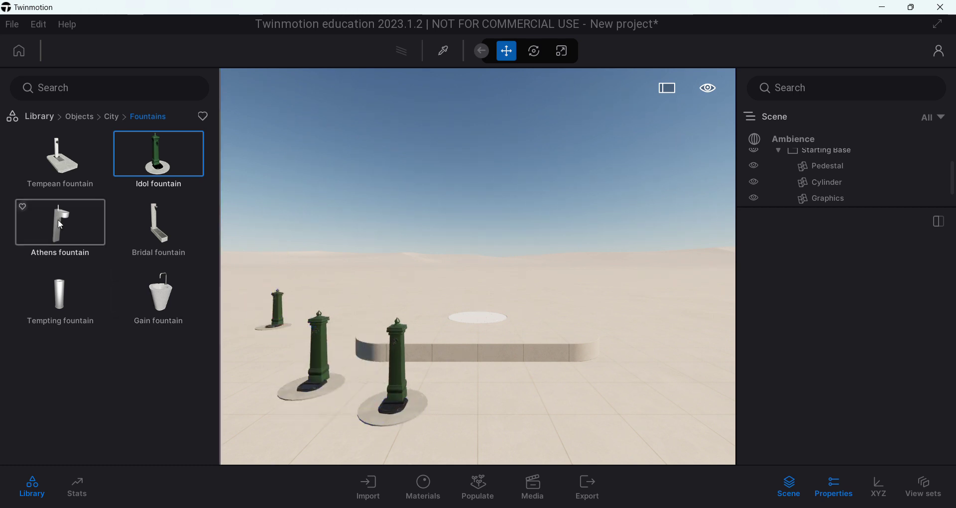
# Step: Add an Indian Sandalwood tree from the vegetation library just beyond the pedestal's end opposite the fountains
pyautogui.click(40, 117)
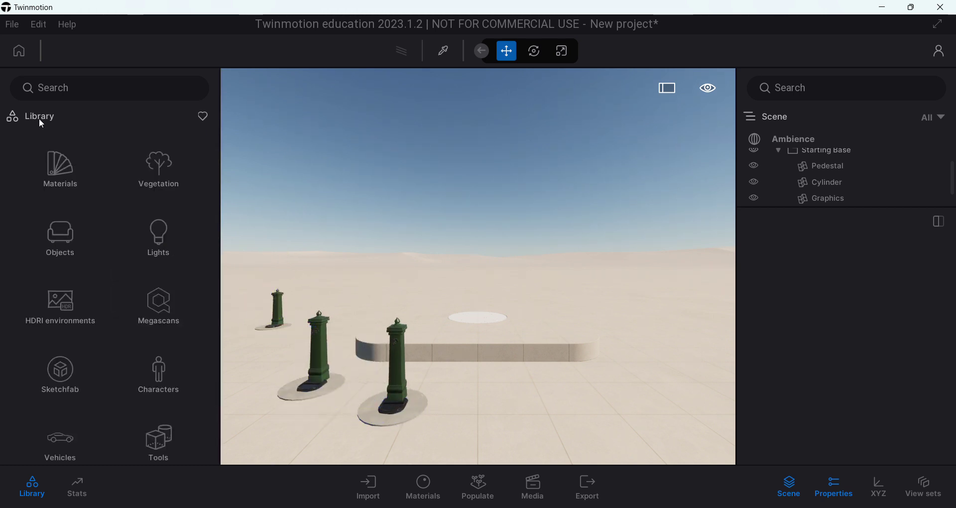
pyautogui.click(162, 161)
pyautogui.click(156, 168)
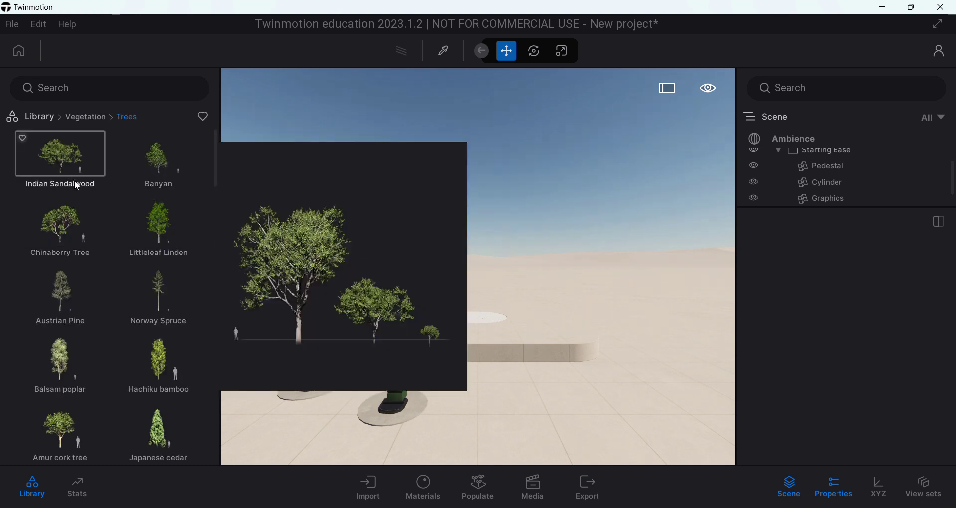
pyautogui.scroll(-2, 101, 255)
pyautogui.scroll(-3, 112, 270)
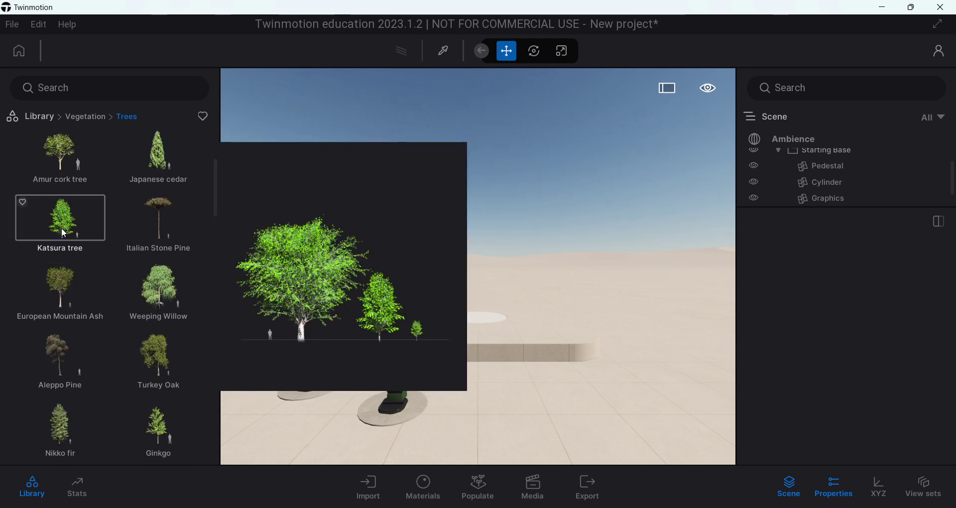
pyautogui.scroll(4, 94, 241)
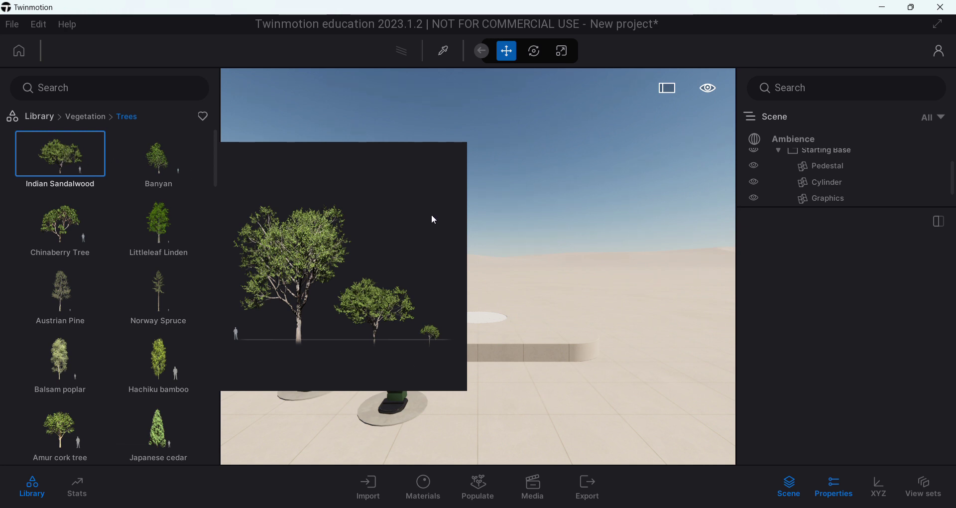
pyautogui.moveTo(433, 220); pyautogui.dragTo(619, 305)
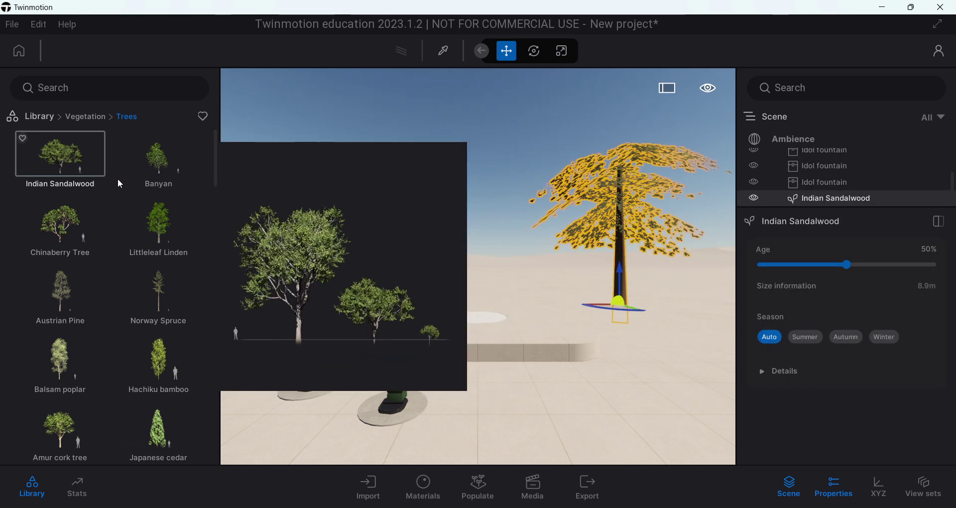
# Step: Add a Banyan in front of the Indian Sandalwood and a Littleleaf Linden in front of the pedestal
pyautogui.click(145, 163)
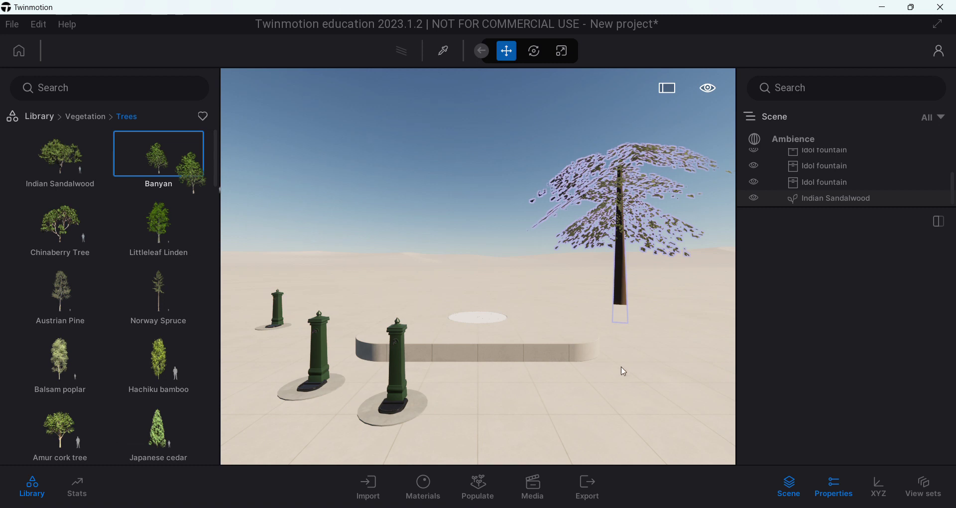
pyautogui.click(624, 369)
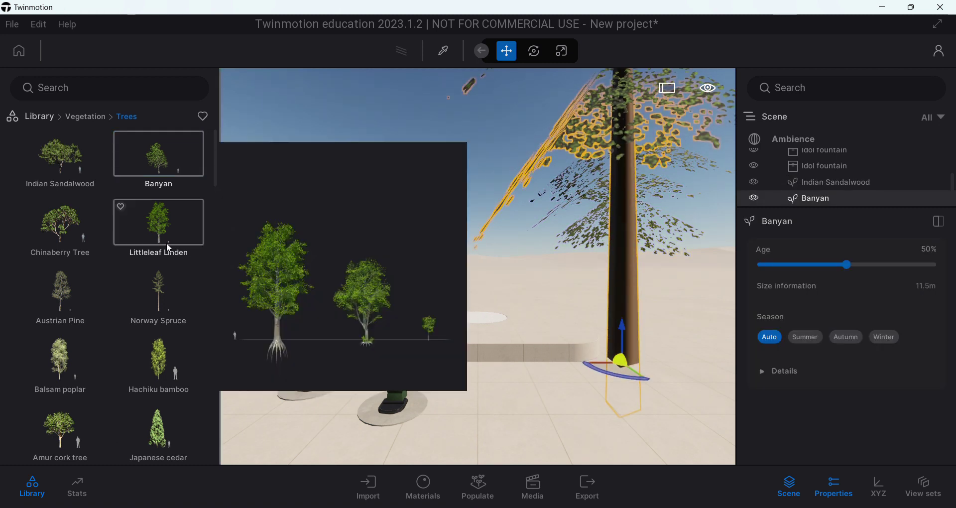
pyautogui.click(155, 241)
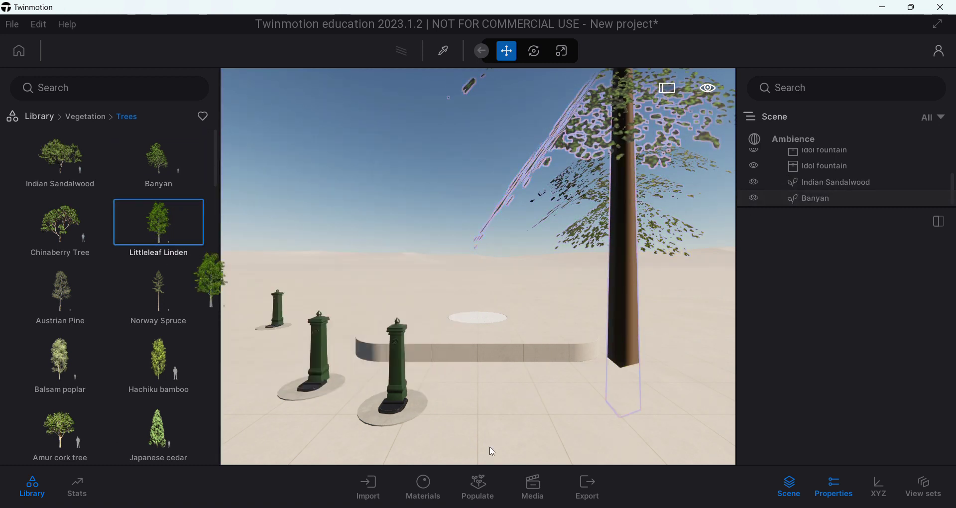
pyautogui.click(503, 405)
pyautogui.scroll(-10, 504, 379)
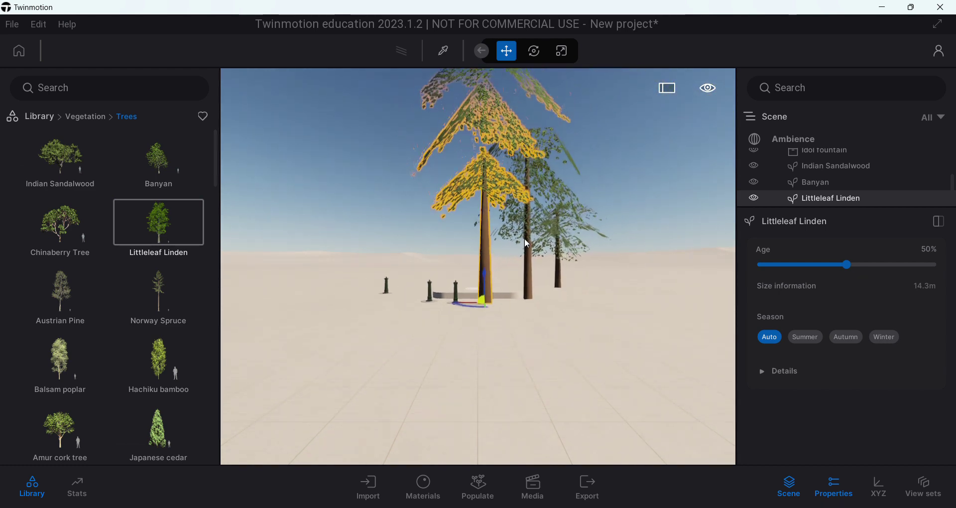
pyautogui.click(603, 308)
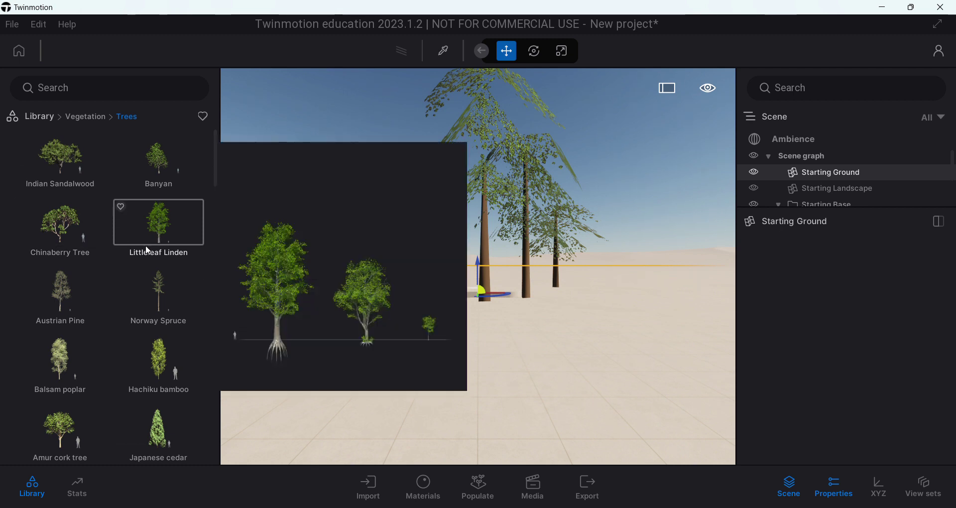
# Step: Place an M chair from the living room chairs on the ground in front of the fountains
pyautogui.click(40, 116)
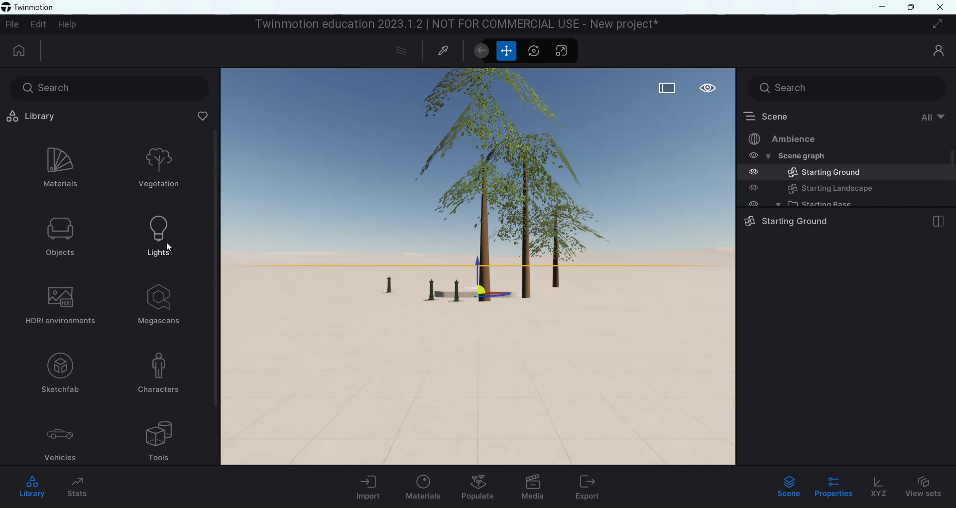
pyautogui.click(69, 230)
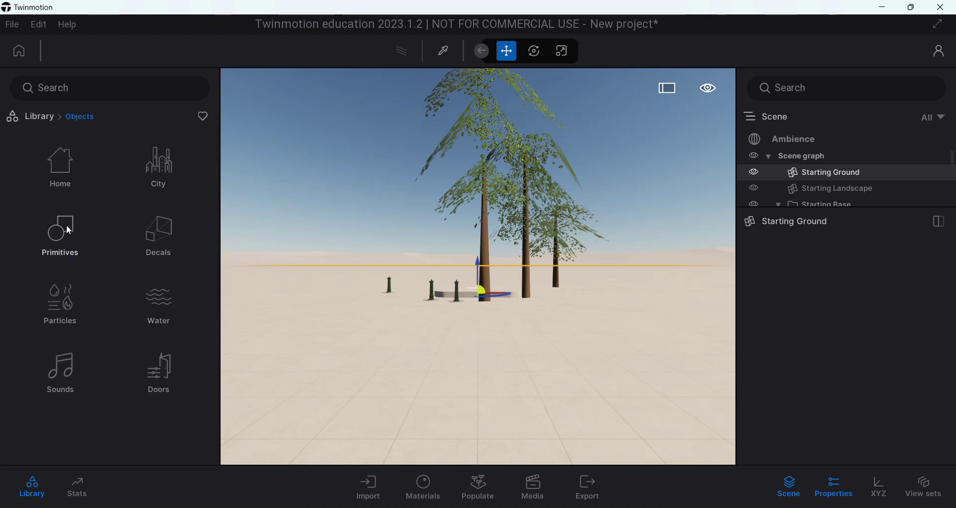
pyautogui.click(67, 171)
pyautogui.click(51, 162)
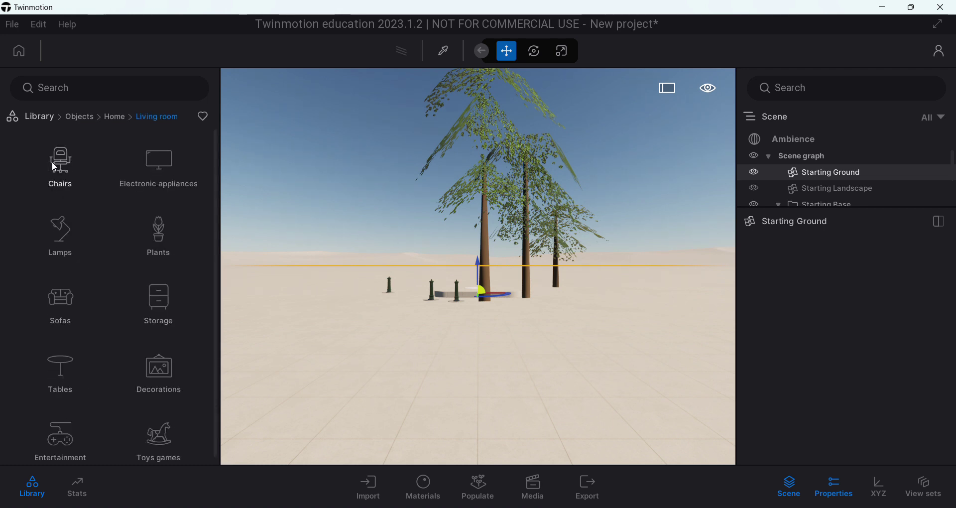
pyautogui.click(57, 171)
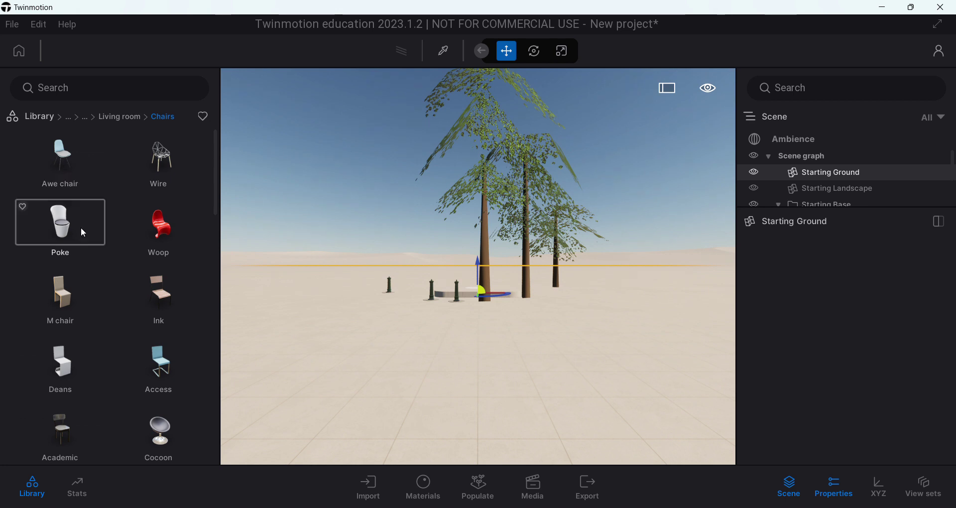
pyautogui.click(73, 286)
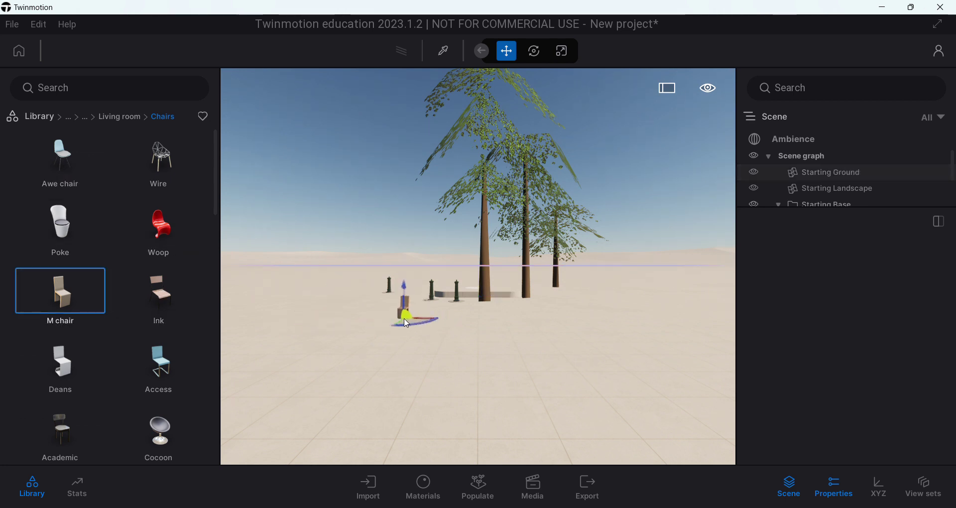
pyautogui.click(403, 317)
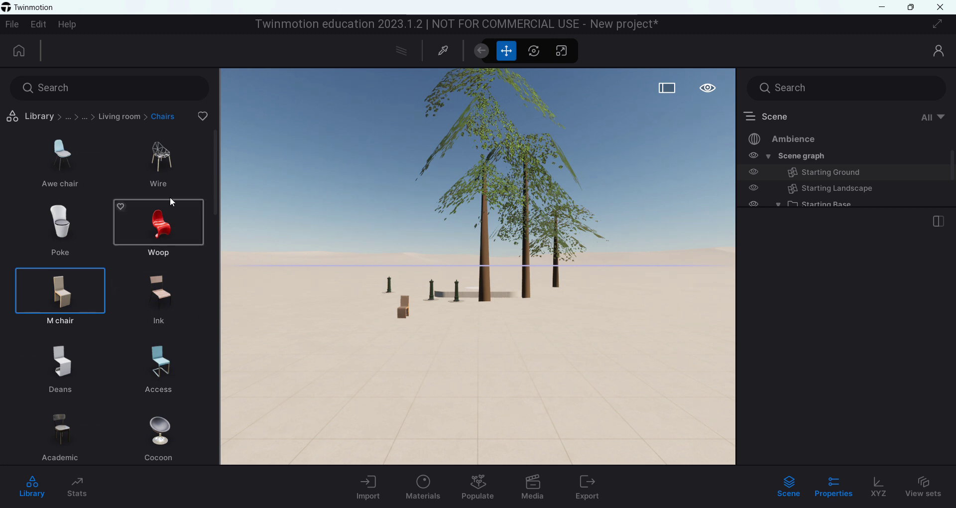
# Step: Browse the living room chairs and the kitchen accessories available among the library's home objects
pyautogui.scroll(-2, 160, 224)
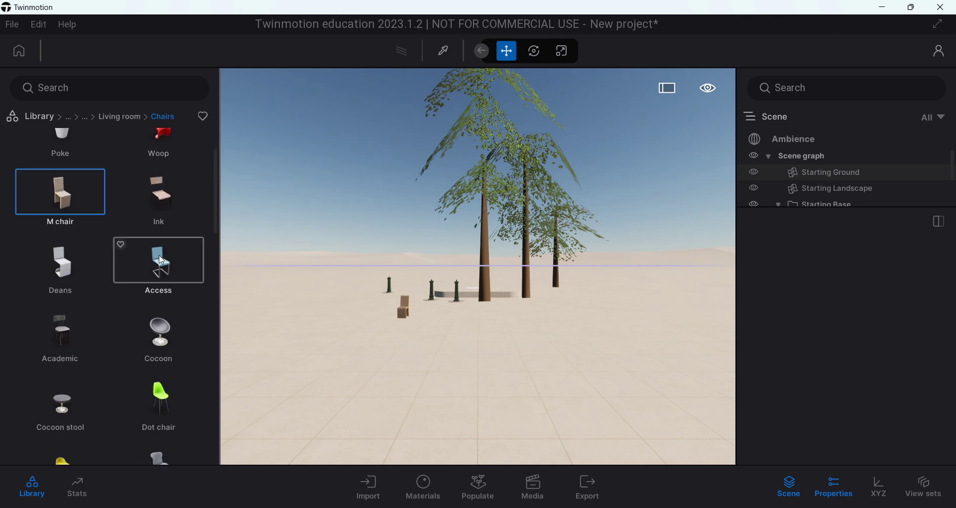
pyautogui.click(41, 116)
pyautogui.click(67, 249)
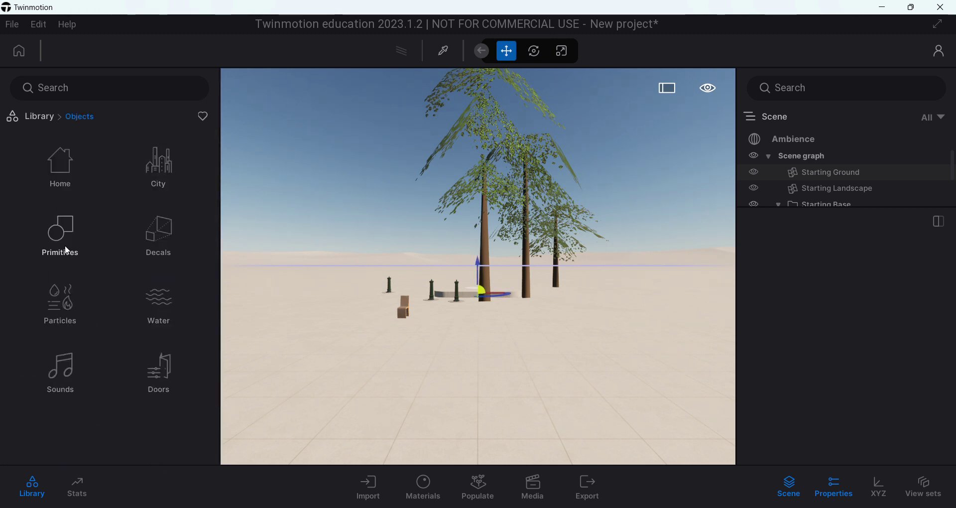
pyautogui.click(68, 156)
pyautogui.click(161, 164)
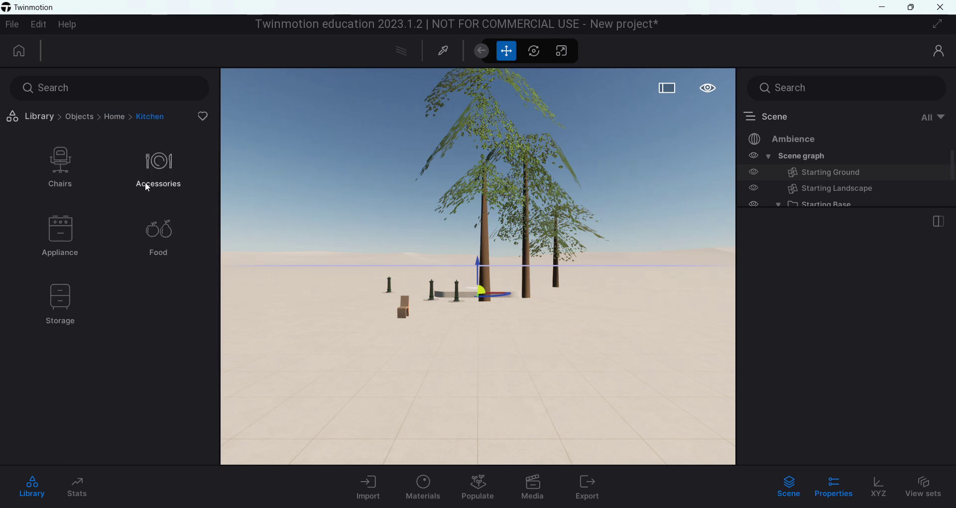
pyautogui.click(161, 159)
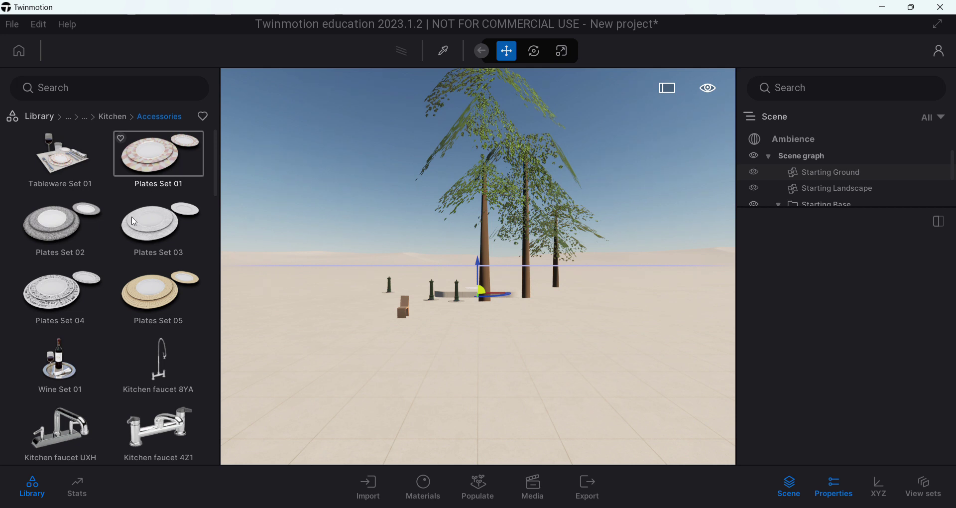
pyautogui.scroll(-1, 142, 242)
pyautogui.scroll(-3, 86, 250)
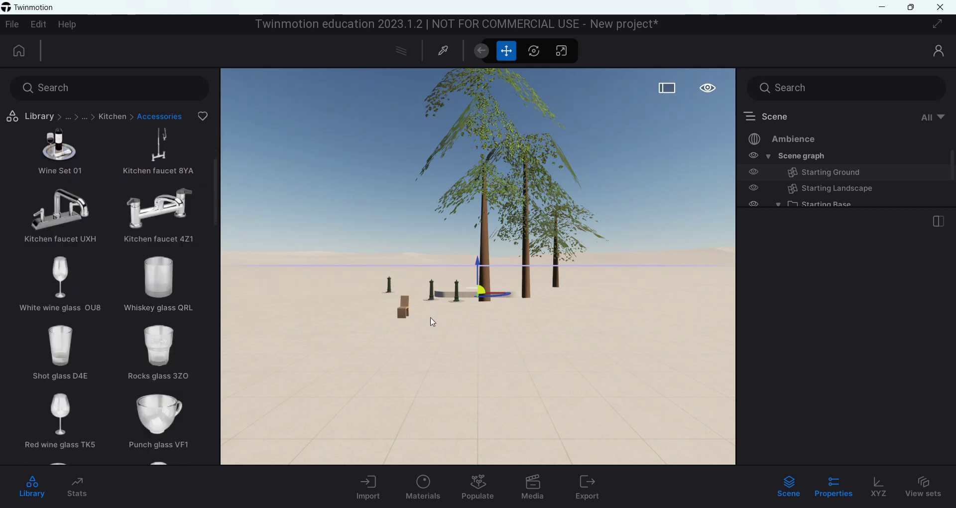
# Step: Examine the placed fountains, trees and chair in the scene from several distances and angles
pyautogui.scroll(5, 498, 321)
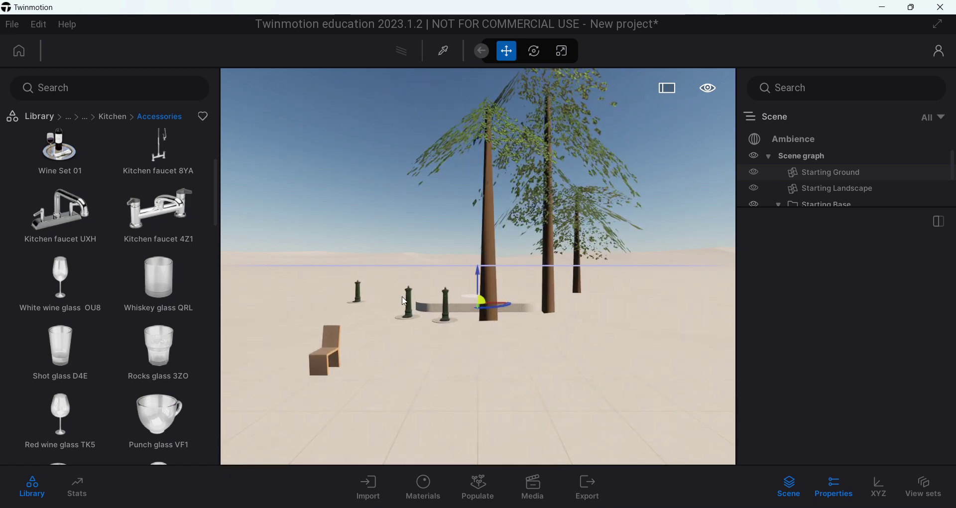
pyautogui.scroll(-3, 405, 327)
pyautogui.scroll(4, 401, 318)
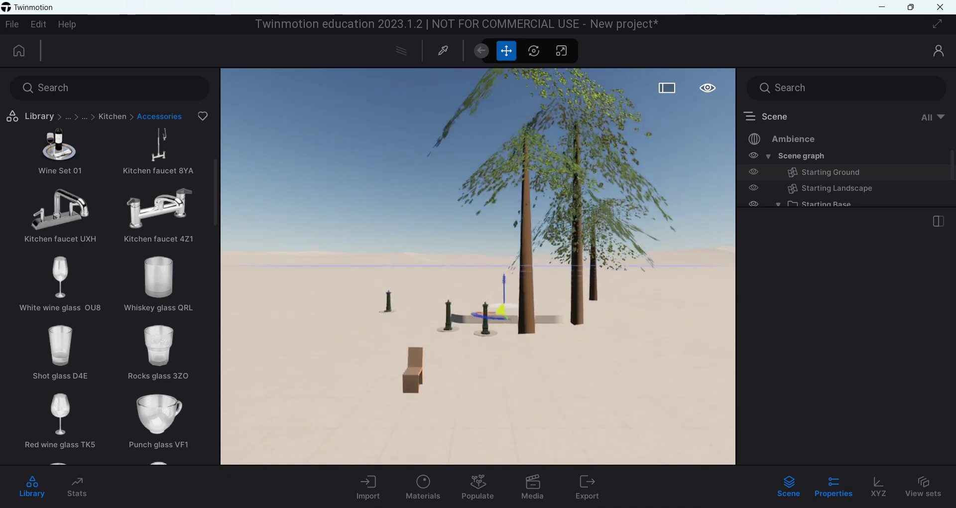
pyautogui.scroll(-2, 421, 269)
pyautogui.scroll(-3, 421, 269)
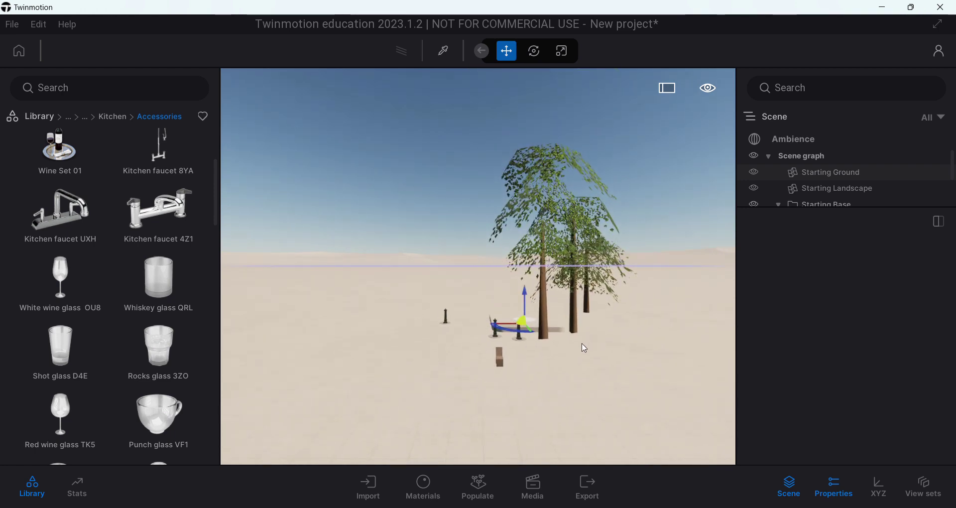
pyautogui.scroll(2, 415, 364)
pyautogui.moveTo(414, 364); pyautogui.dragTo(680, 335, button='middle')
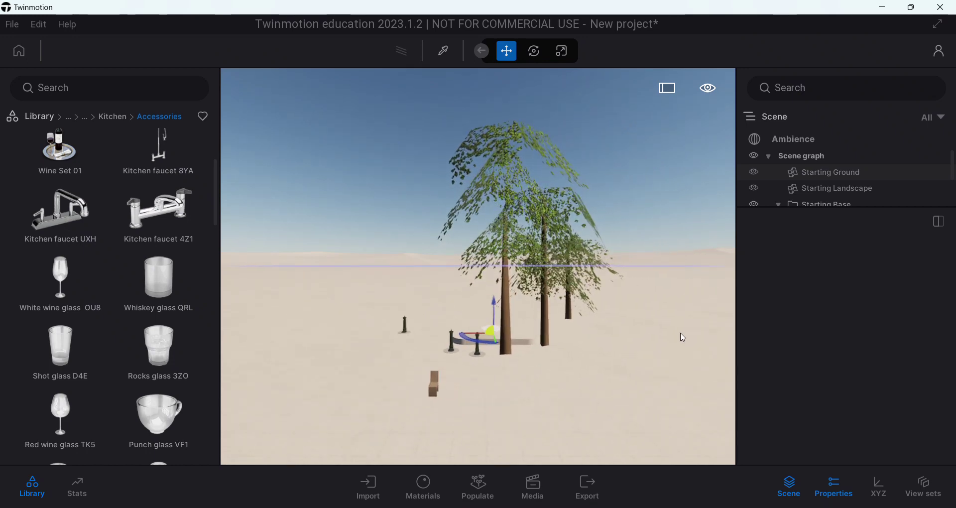
pyautogui.moveTo(588, 348)
pyautogui.mouseDown(button='middle')
pyautogui.moveTo(608, 359)
pyautogui.moveTo(578, 360)
pyautogui.mouseUp(button='middle')
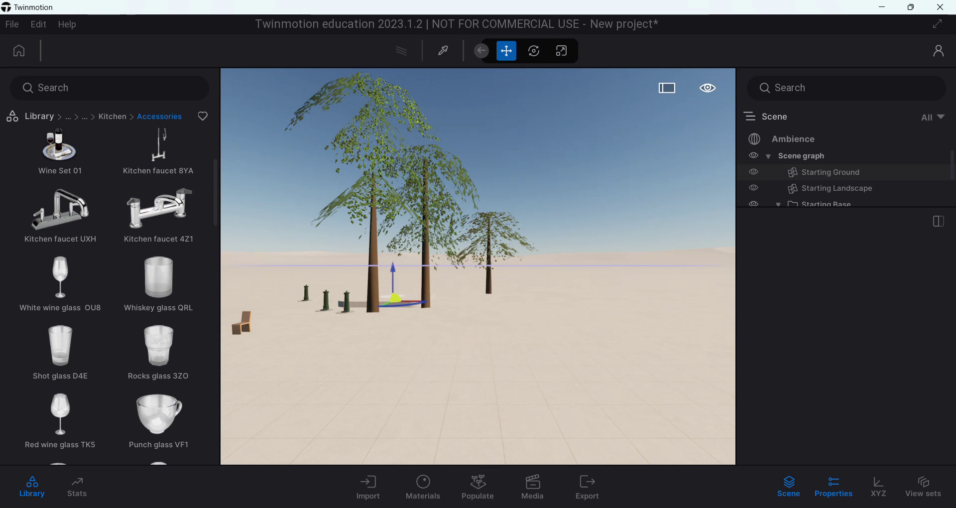
# Step: Place the animated woman in the grey blazer on the ground beside the middle tree
pyautogui.click(480, 492)
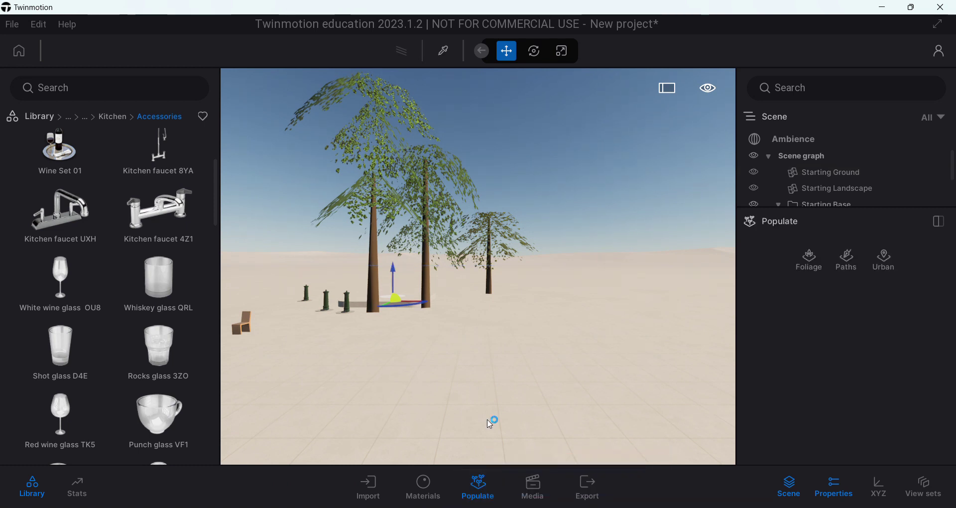
pyautogui.click(36, 116)
pyautogui.click(161, 373)
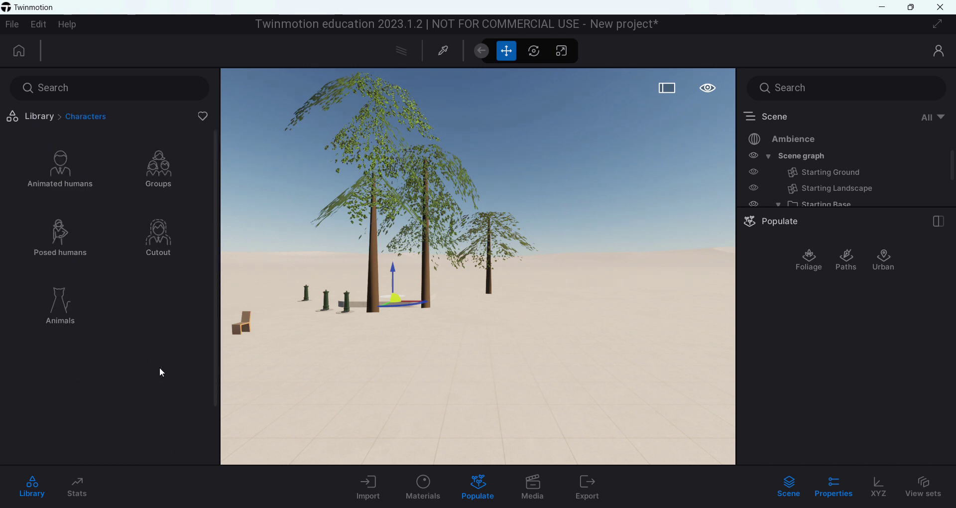
pyautogui.click(67, 160)
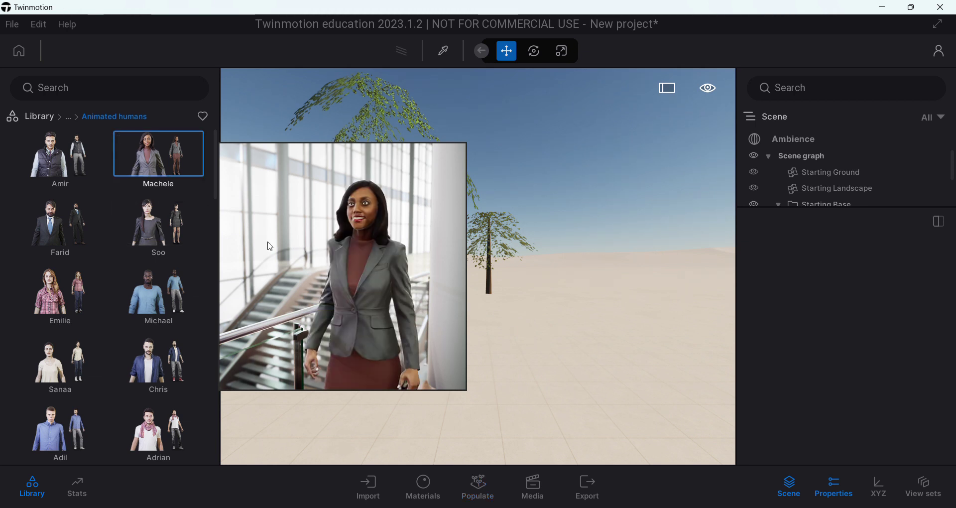
pyautogui.click(167, 161)
pyautogui.moveTo(170, 165); pyautogui.dragTo(438, 303)
pyautogui.scroll(2, 438, 304)
pyautogui.click(418, 302)
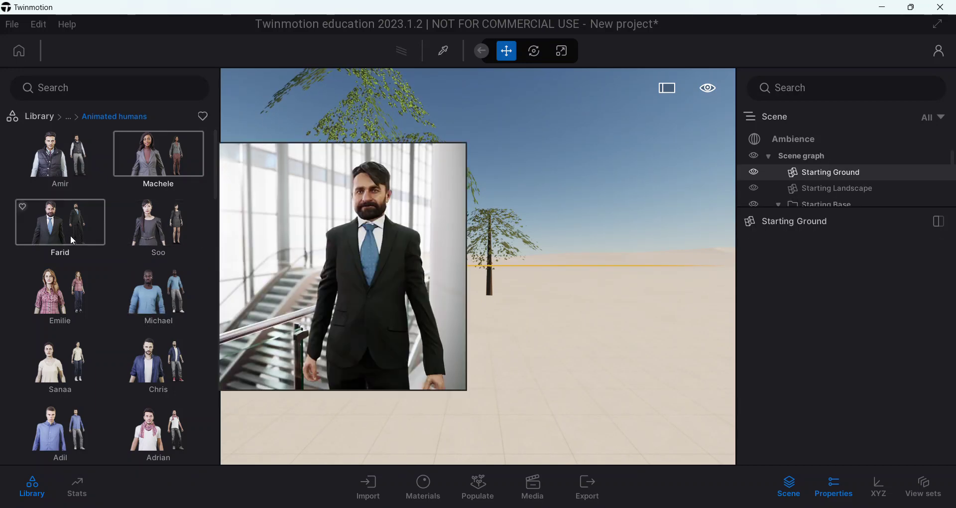
# Step: Place the animated man in the black suit before the nearest tree and the man in the navy jacket before the farthest tree
pyautogui.click(70, 235)
pyautogui.moveTo(65, 231); pyautogui.dragTo(379, 359)
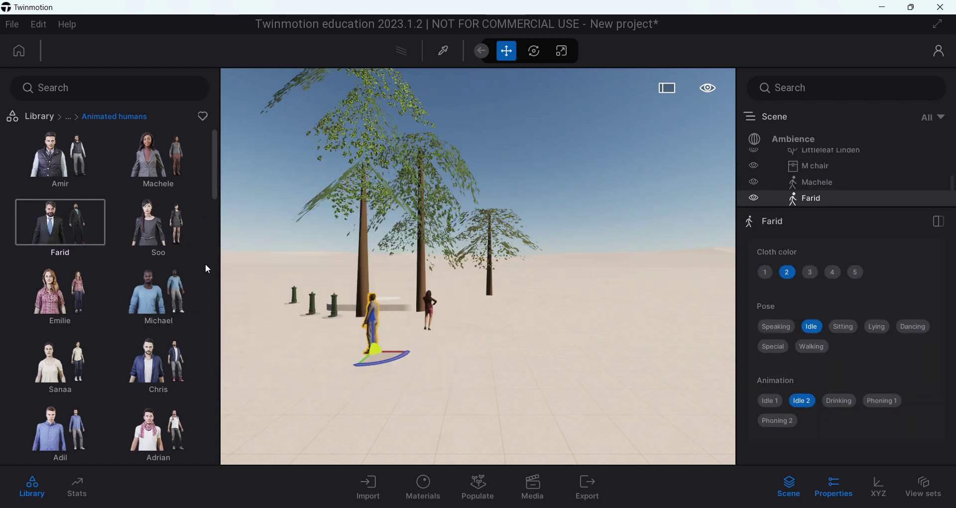
pyautogui.scroll(-1, 186, 281)
pyautogui.moveTo(185, 281)
pyautogui.scroll(-1, 185, 281)
pyautogui.moveTo(181, 297); pyautogui.dragTo(485, 329)
pyautogui.scroll(3, 465, 307)
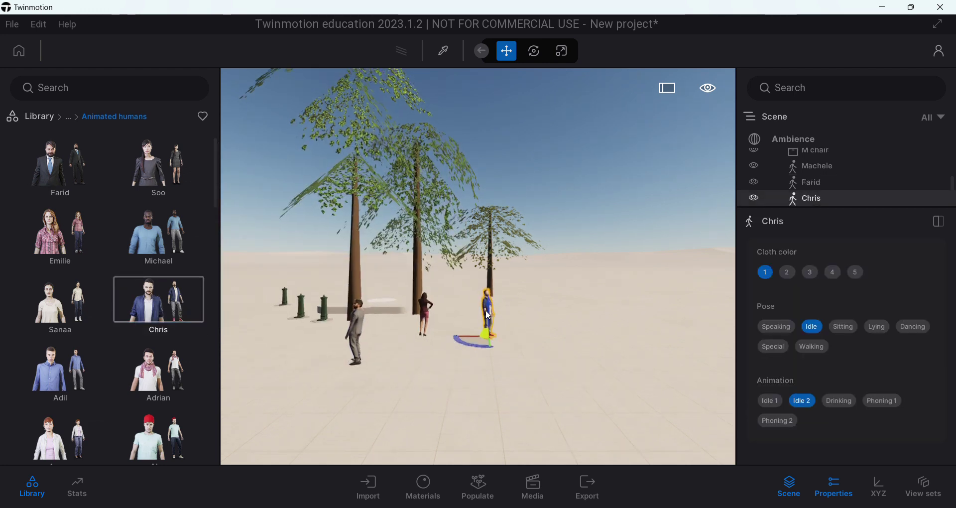
pyautogui.scroll(-3, 401, 244)
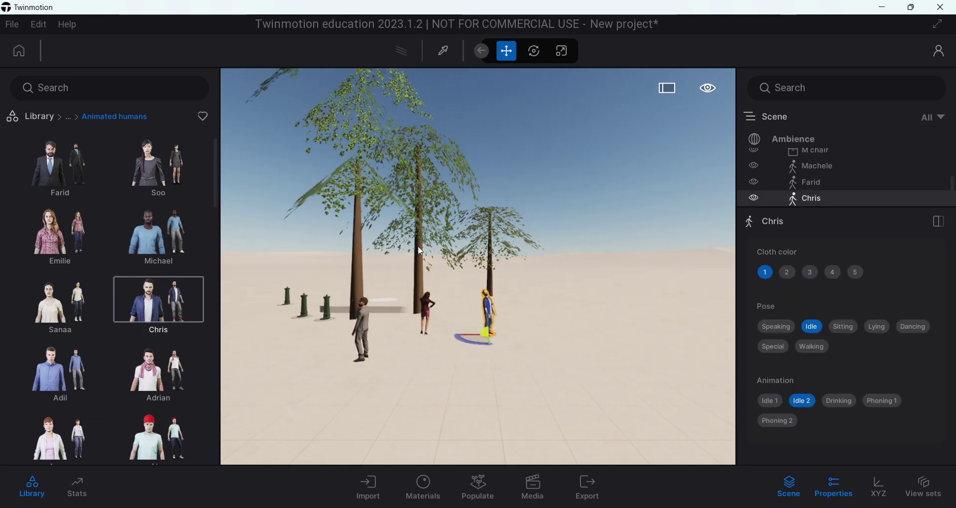